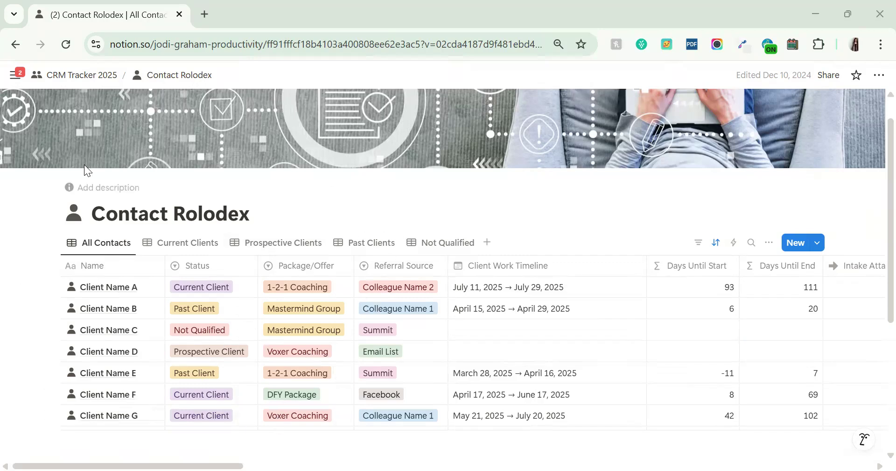
# Add a two-line description to the Contact Rolodex database: "Add any old description you want here......................." and "Enter more.....".
pyautogui.click(116, 192)
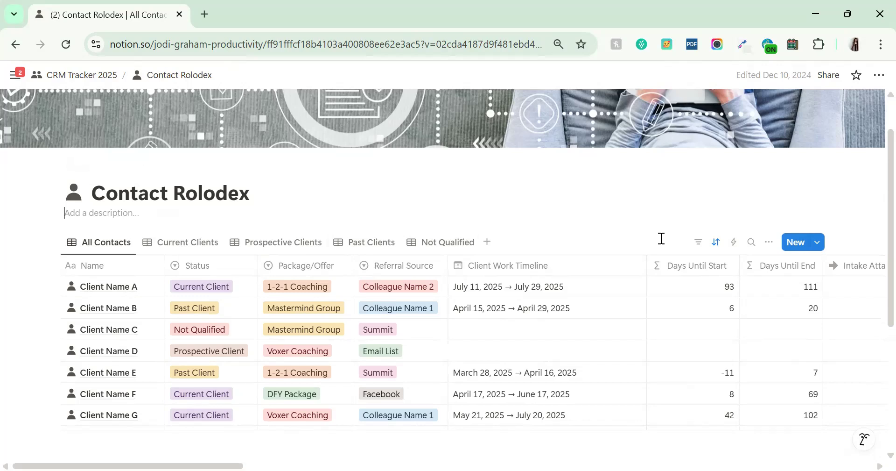
pyautogui.write('A')
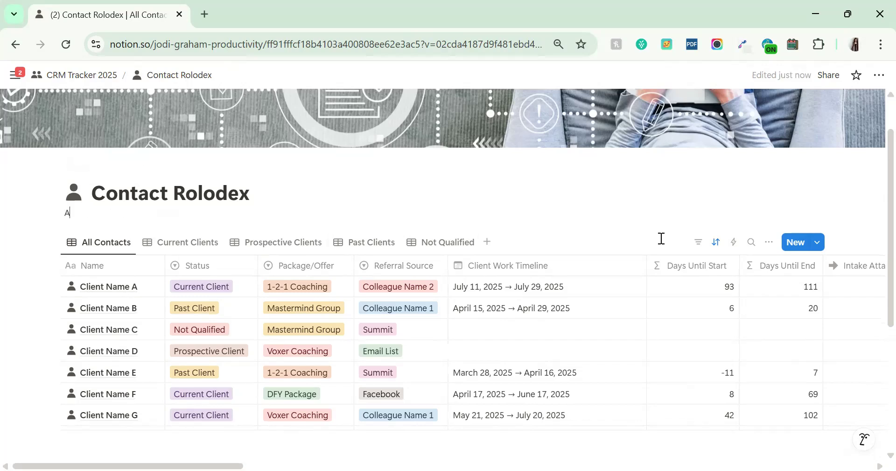
pyautogui.write('dd any old description')
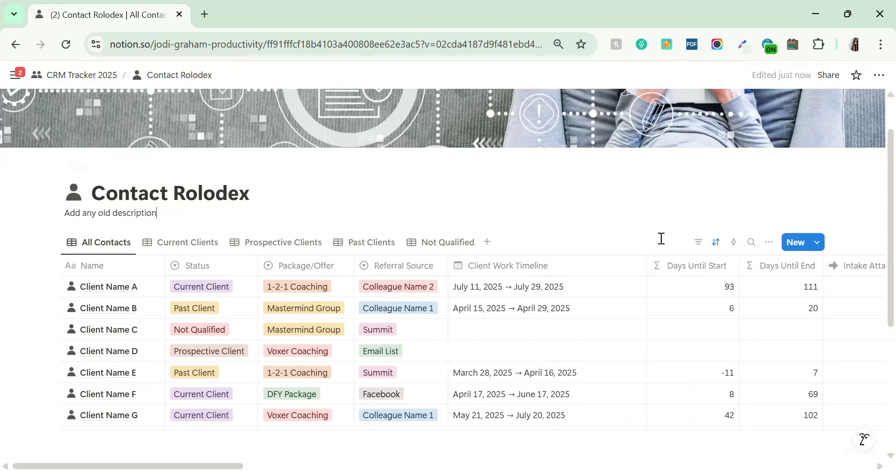
pyautogui.write(' you want here.........................')
pyautogui.press('Return')
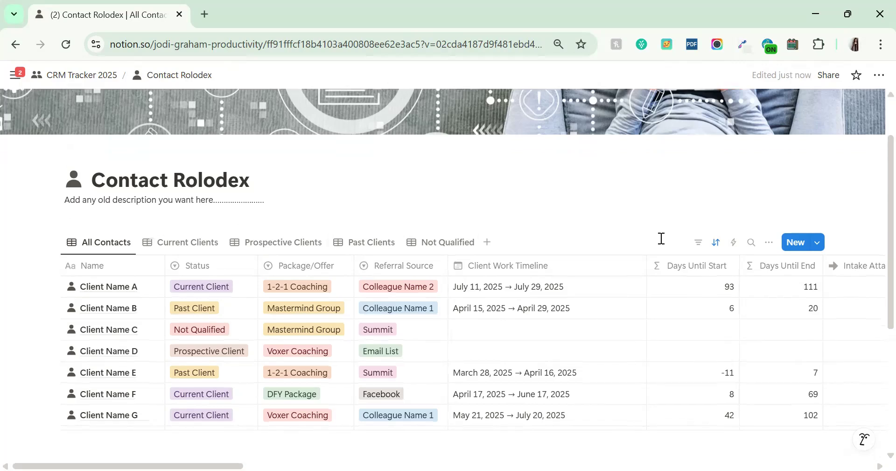
pyautogui.write('Enter more.....')
pyautogui.press('Return')
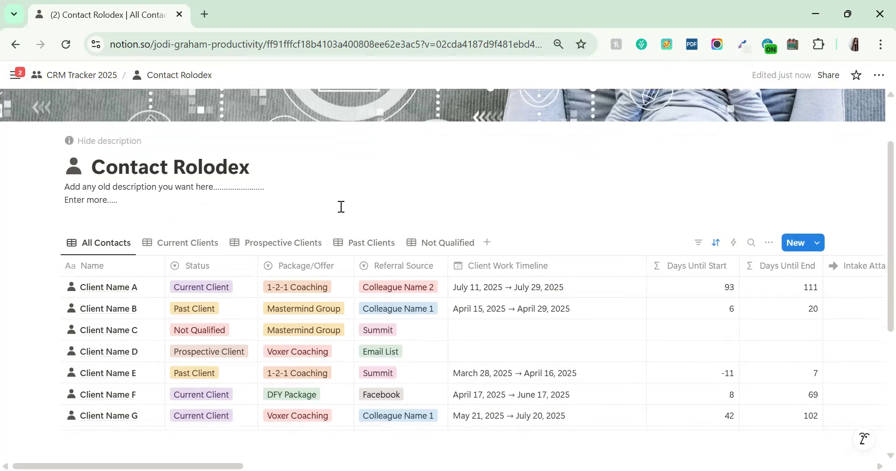
# Hide the Contact Rolodex description and show it again, twice in a row.
pyautogui.scroll(1, 526, 174)
pyautogui.click(185, 241)
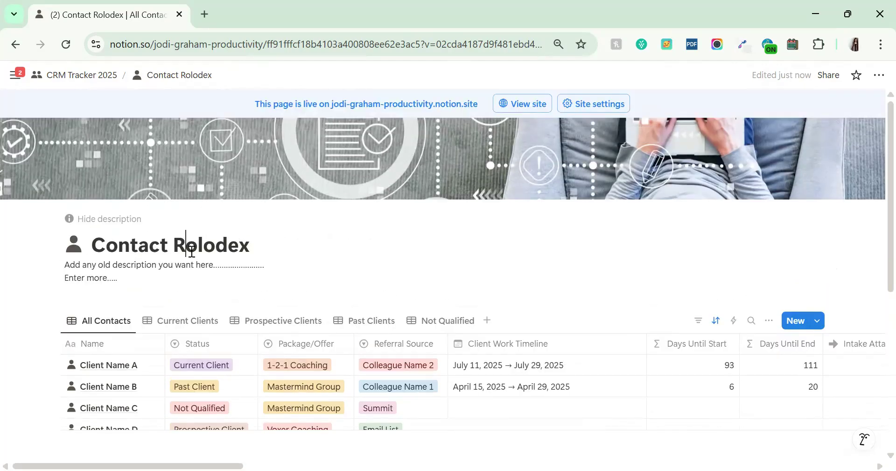
pyautogui.click(99, 220)
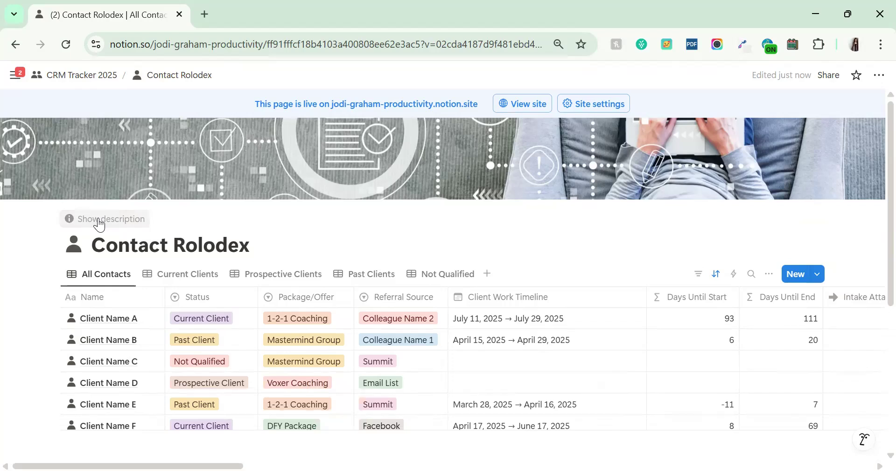
pyautogui.click(103, 224)
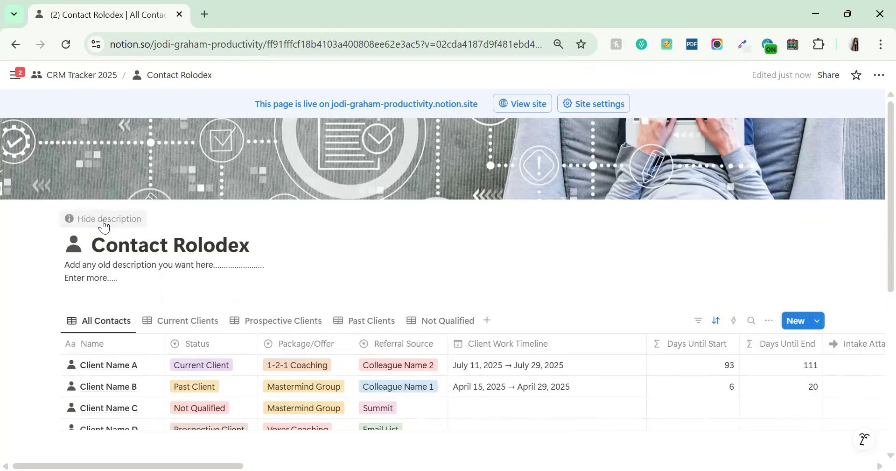
pyautogui.click(104, 226)
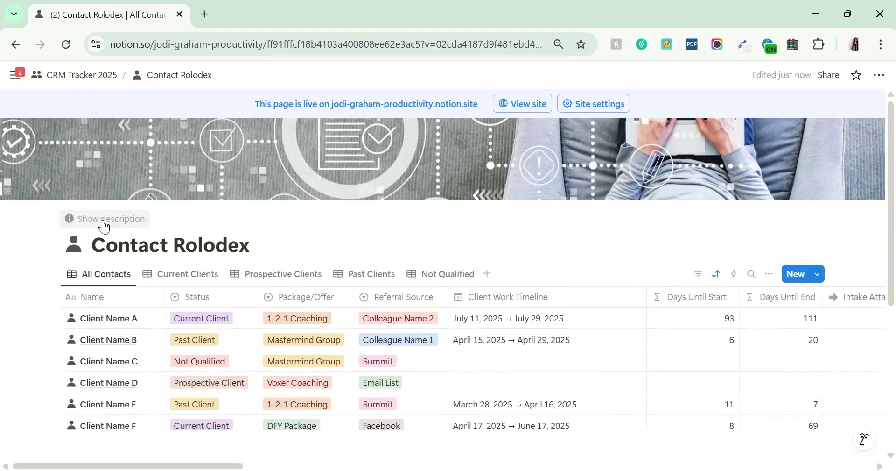
pyautogui.click(104, 226)
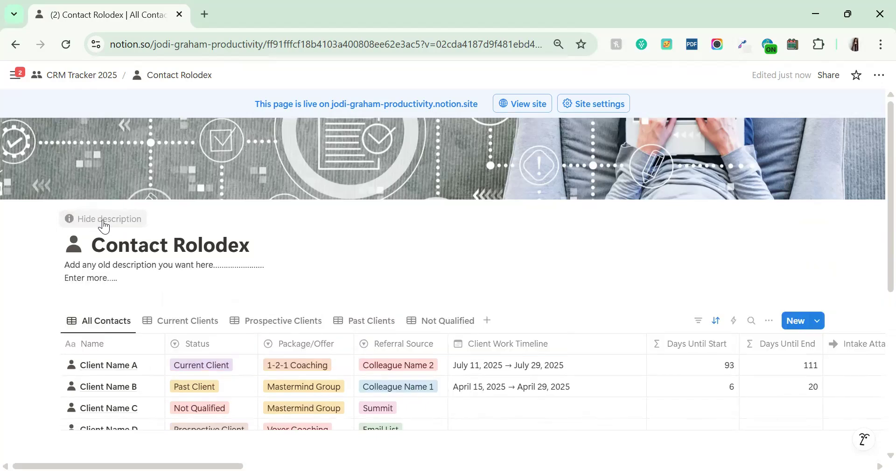
# Give the All Contacts view the description "Add your description here....keep typing.." and close the view settings.
pyautogui.scroll(-2, 134, 279)
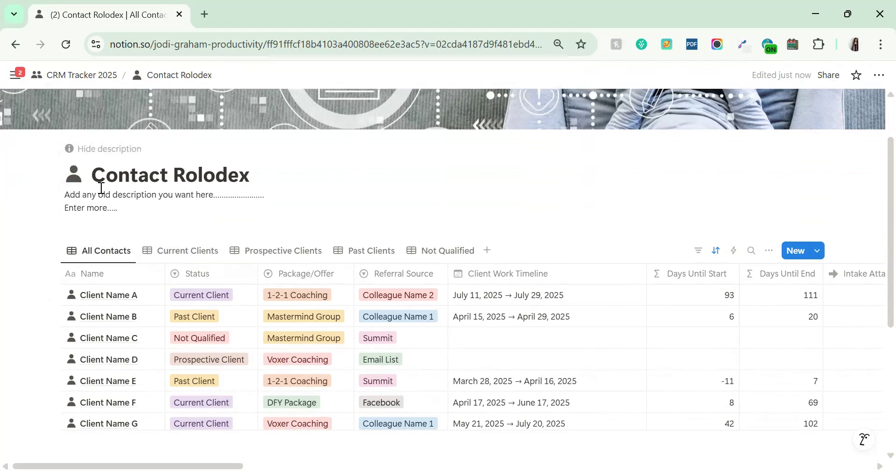
pyautogui.click(96, 247)
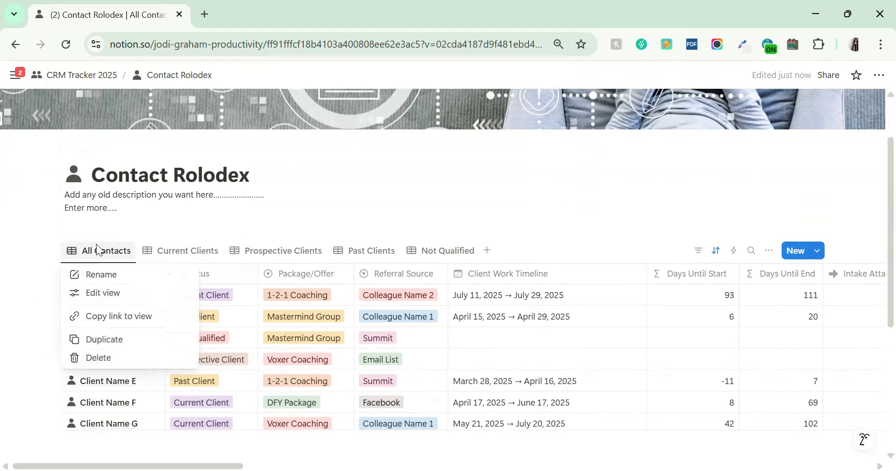
pyautogui.click(96, 275)
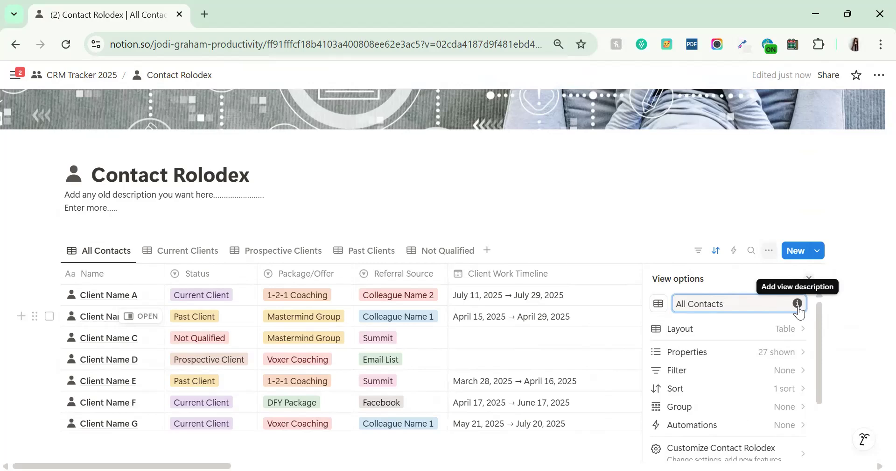
pyautogui.click(798, 304)
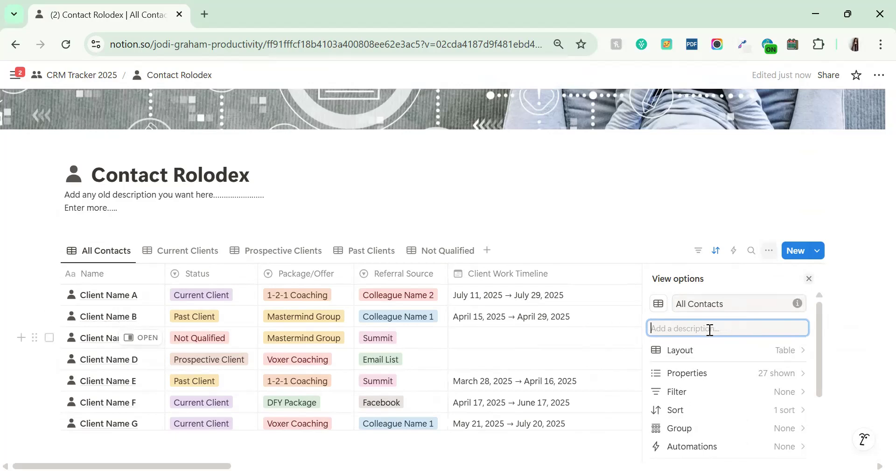
pyautogui.write('Add your description ')
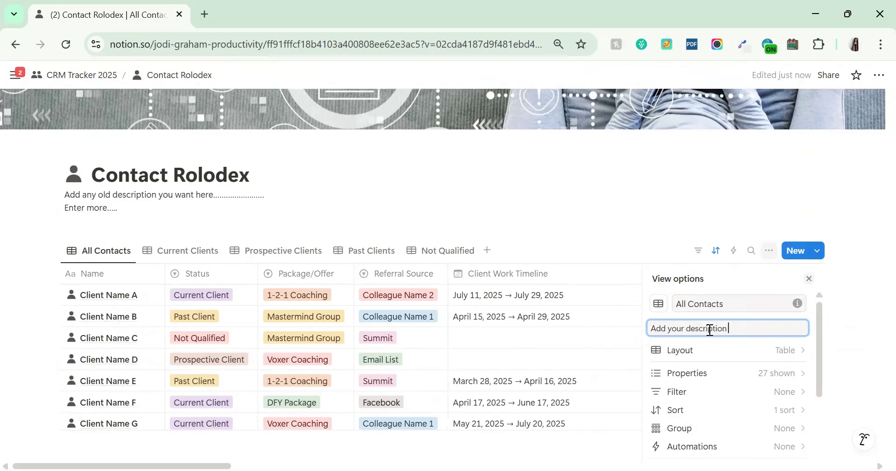
pyautogui.write('here....keep t')
pyautogui.press('BackSpace')
pyautogui.write('yinpi')
pyautogui.press('BackSpace')
pyautogui.press('BackSpace')
pyautogui.press('BackSpace')
pyautogui.write('ing..')
pyautogui.click(864, 336)
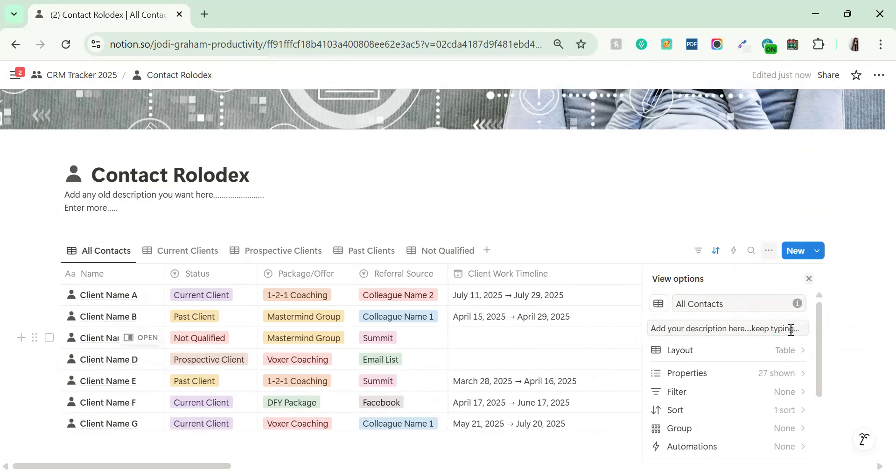
pyautogui.click(769, 250)
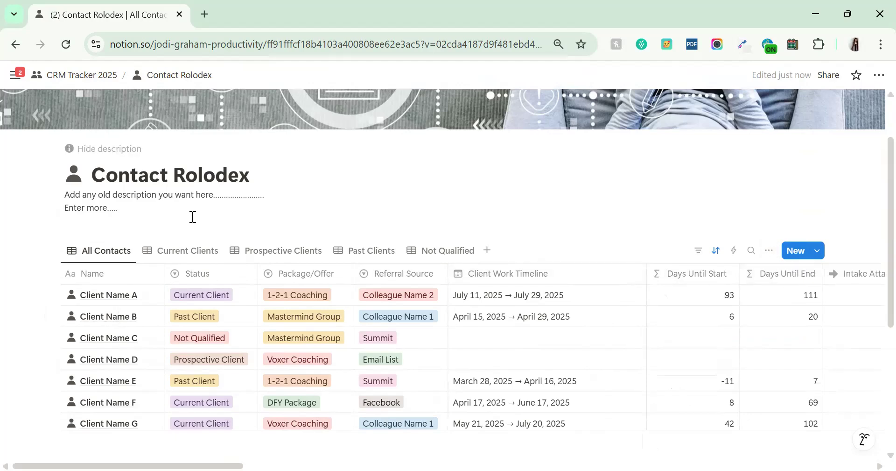
# Reopen the All Contacts view's description to check it, and close the view settings.
pyautogui.click(99, 257)
pyautogui.click(100, 279)
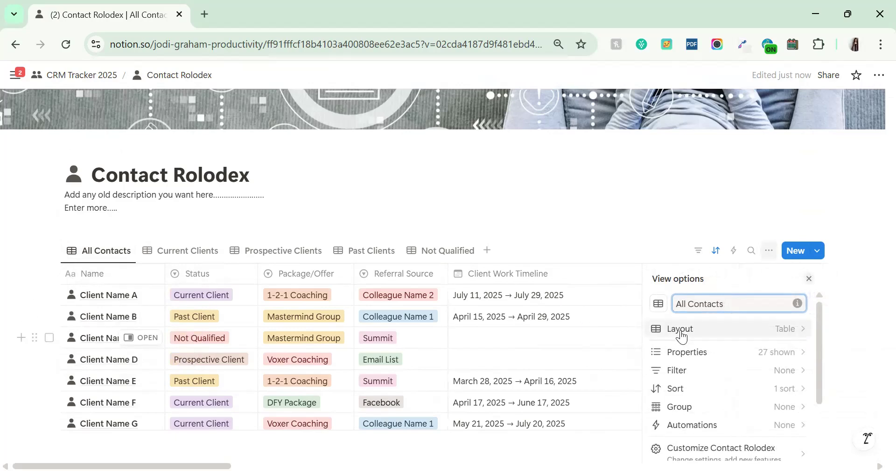
pyautogui.click(798, 304)
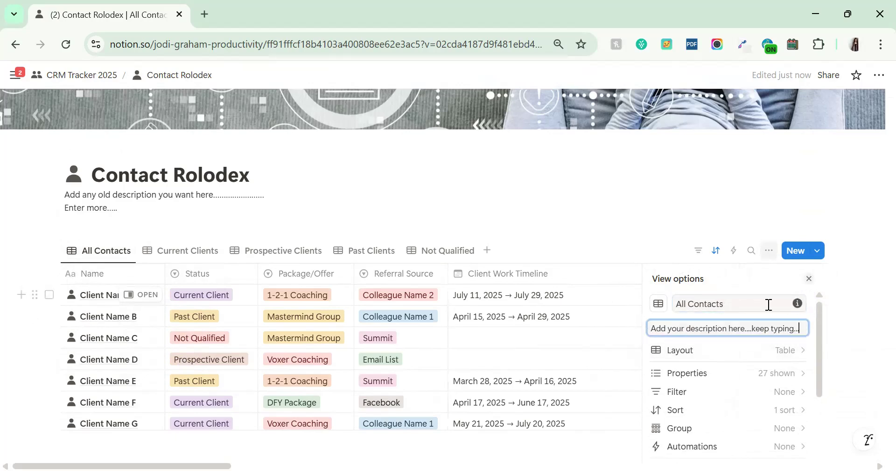
pyautogui.click(651, 249)
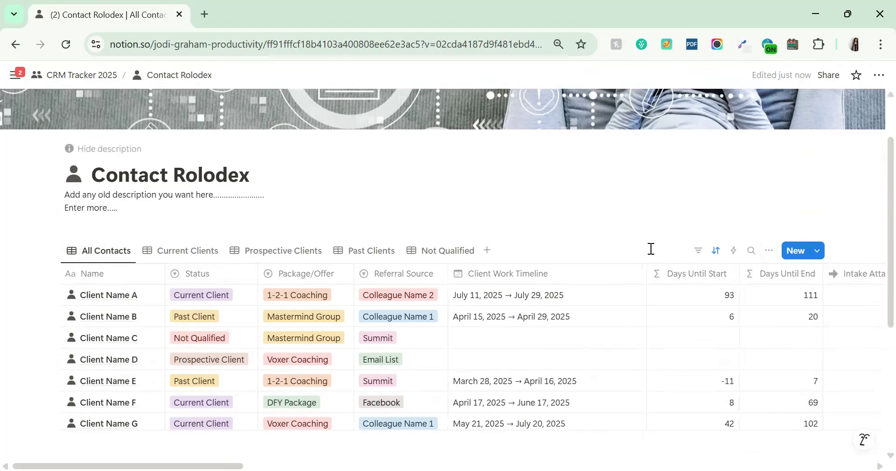
# Give the Prospective Clients view the description "This is a different description" and close its settings.
pyautogui.click(261, 250)
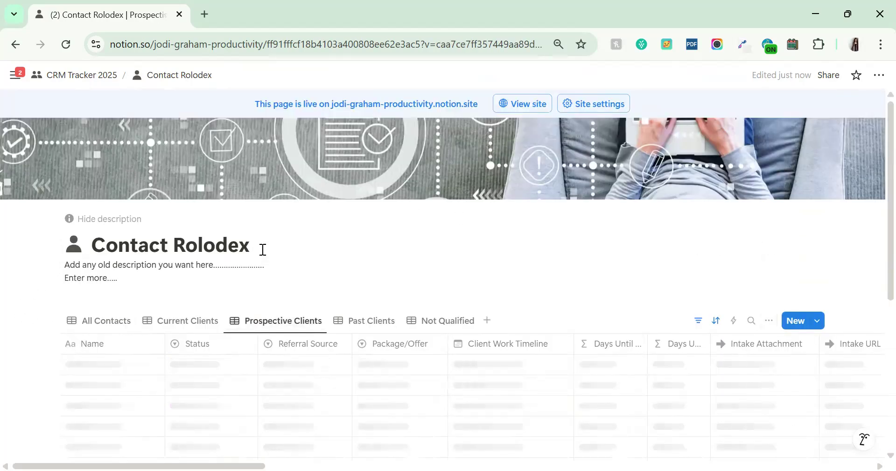
pyautogui.click(296, 322)
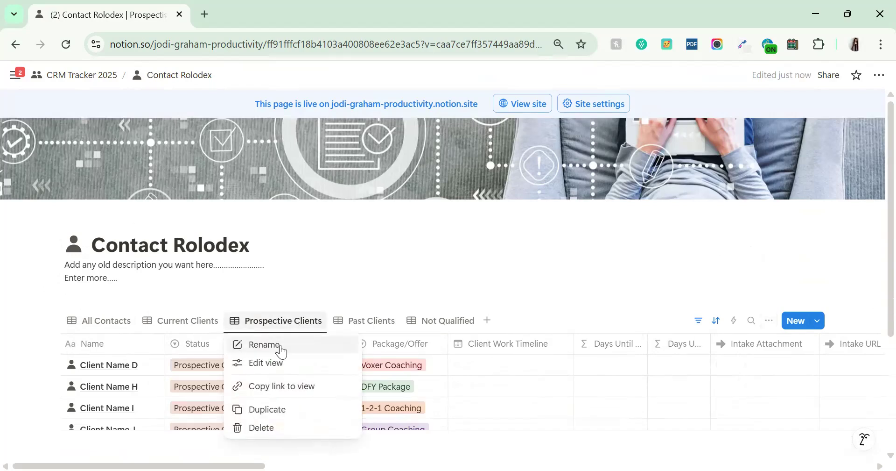
pyautogui.click(281, 351)
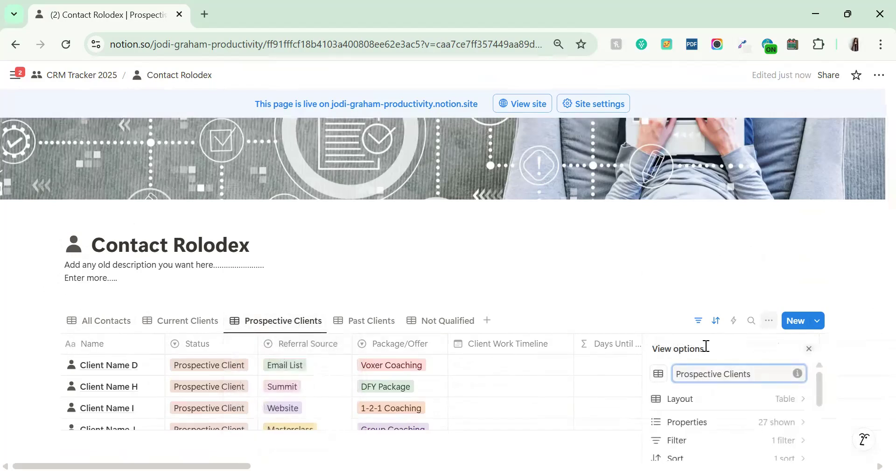
pyautogui.click(798, 373)
pyautogui.write('Thi')
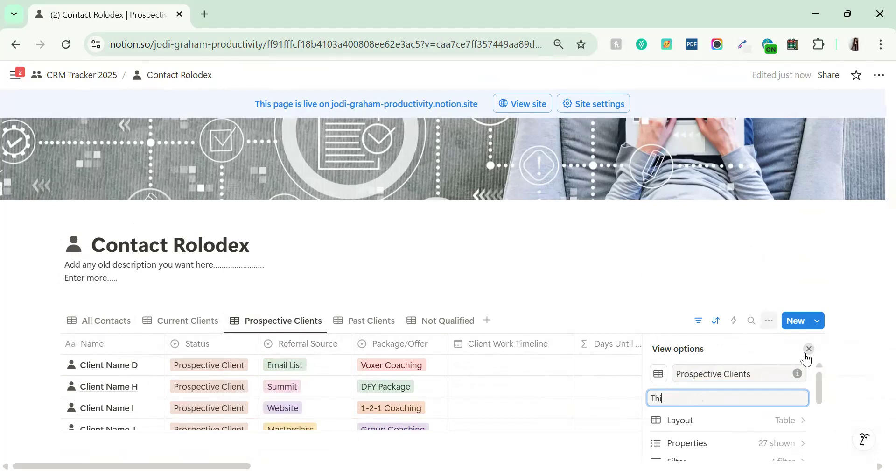
pyautogui.write('s is a different description')
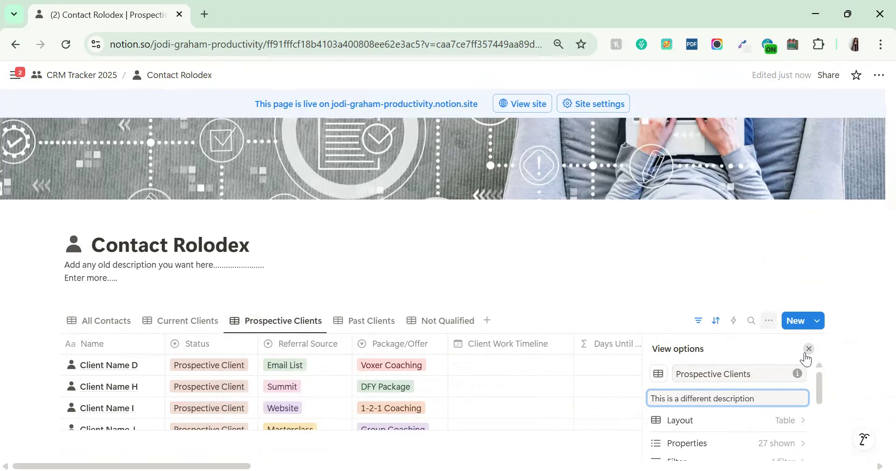
pyautogui.click(881, 351)
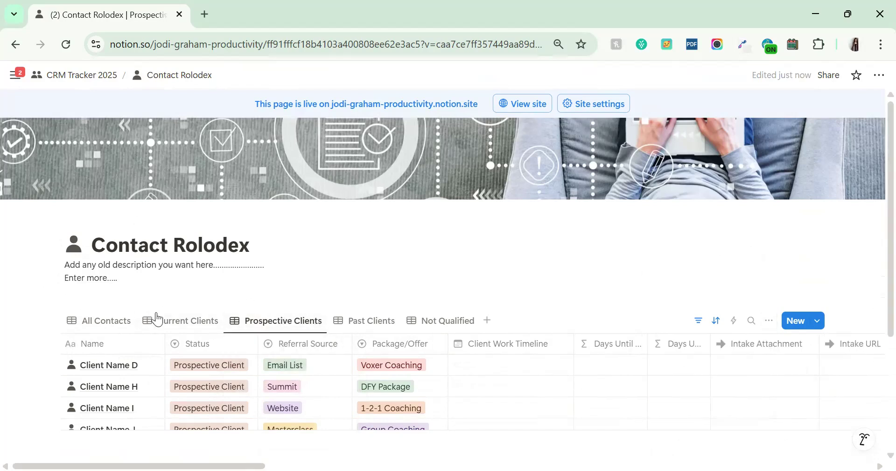
# In the All Contacts view, give the Package/Offer property the description "Same thing here as database tabs, add your description".
pyautogui.click(118, 321)
pyautogui.scroll(-2, 177, 301)
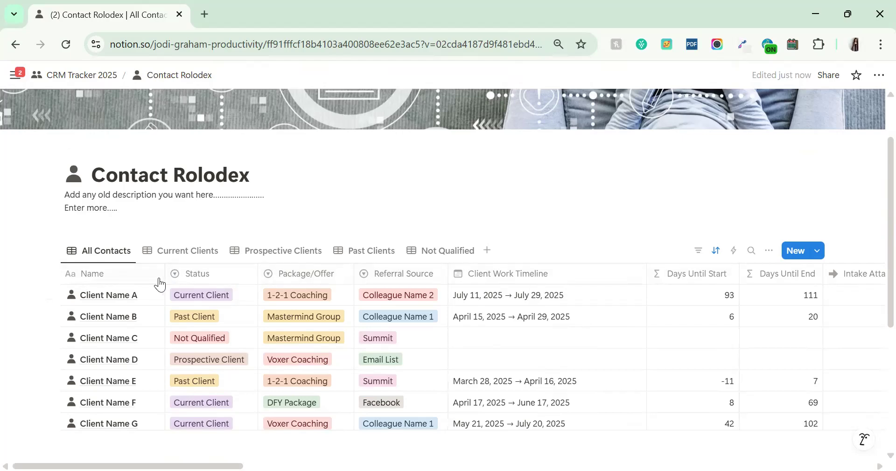
pyautogui.click(285, 275)
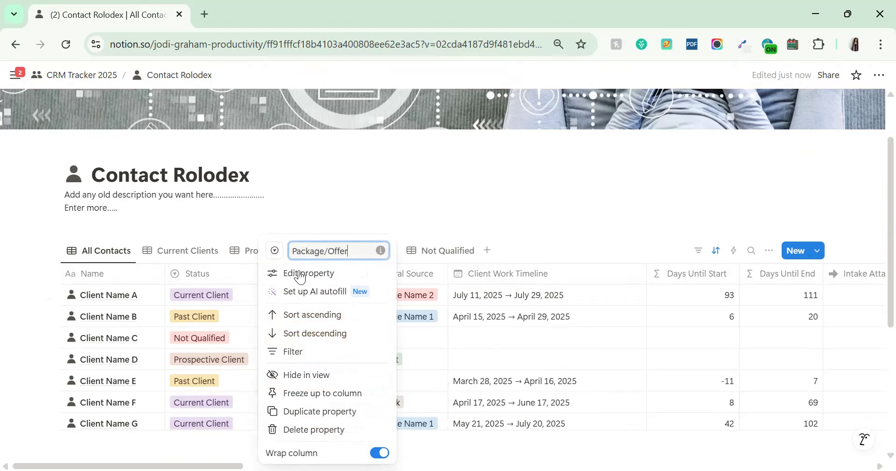
pyautogui.click(301, 274)
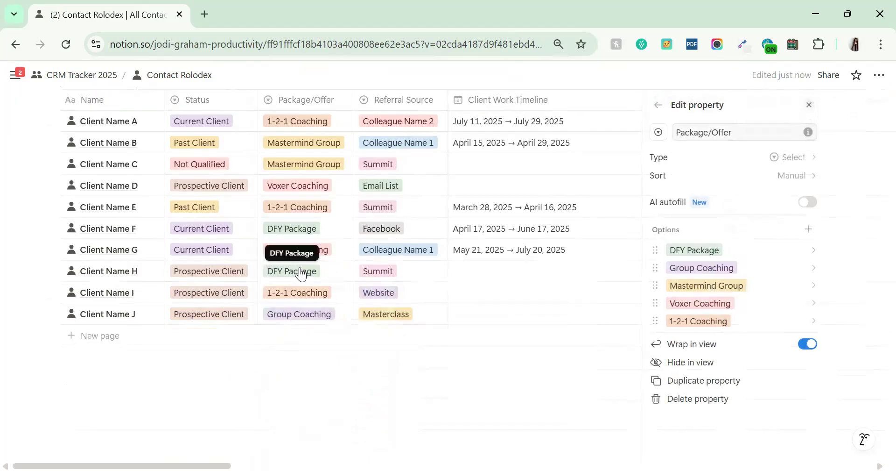
pyautogui.doubleClick(722, 133)
pyautogui.moveTo(721, 133); pyautogui.dragTo(680, 134)
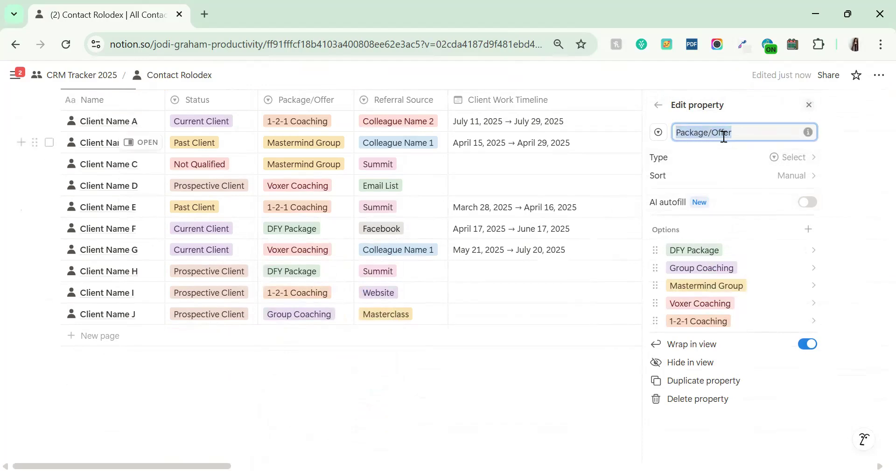
pyautogui.click(809, 133)
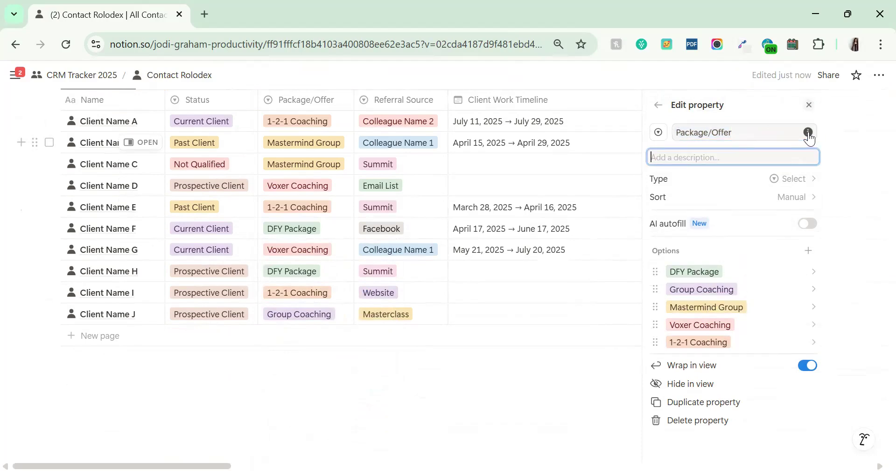
pyautogui.write('Same t')
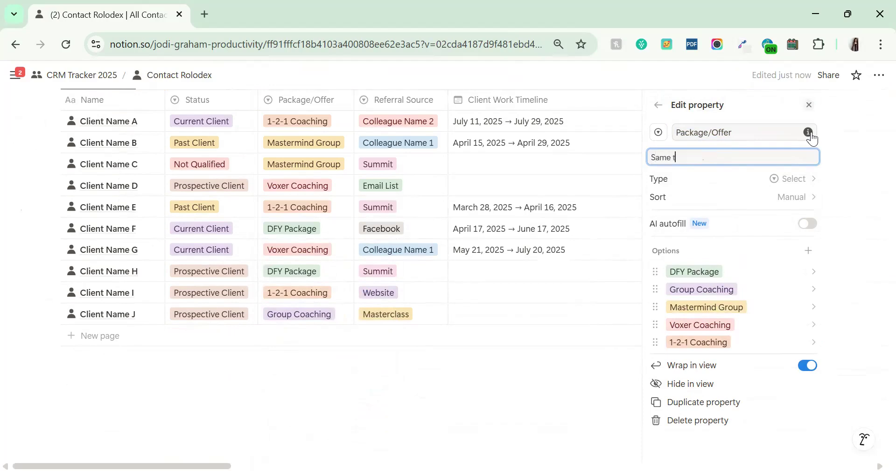
pyautogui.write('hing here as database tabs, add your ')
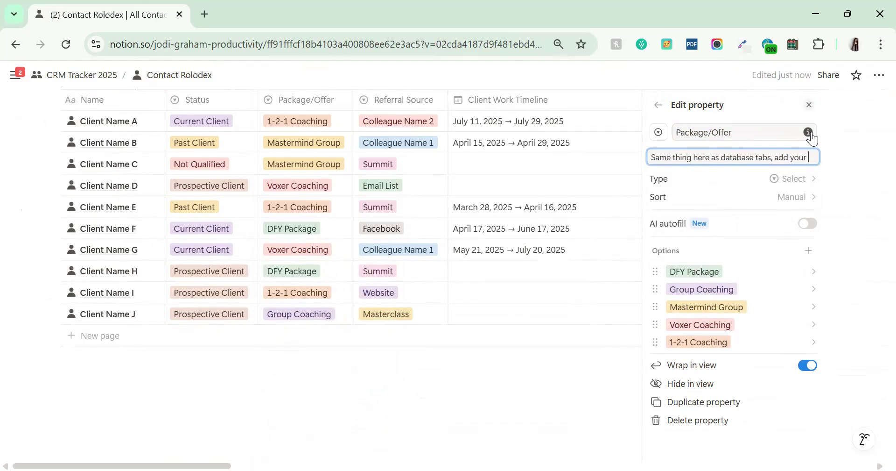
pyautogui.write('description')
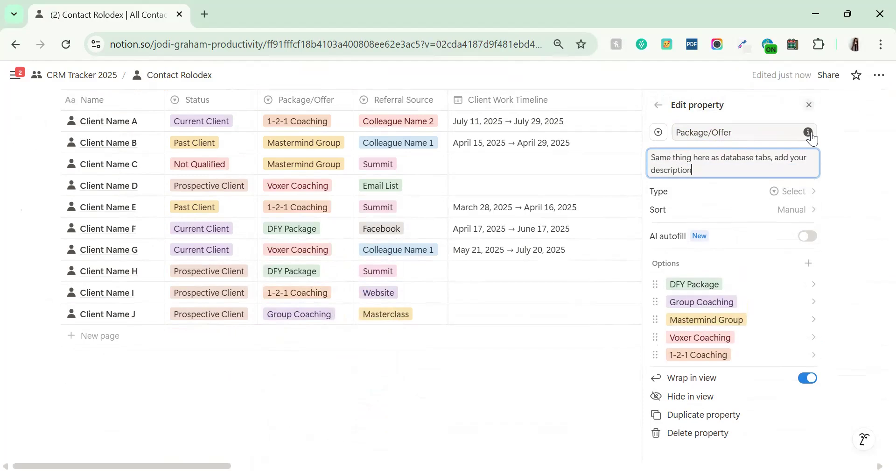
pyautogui.click(856, 225)
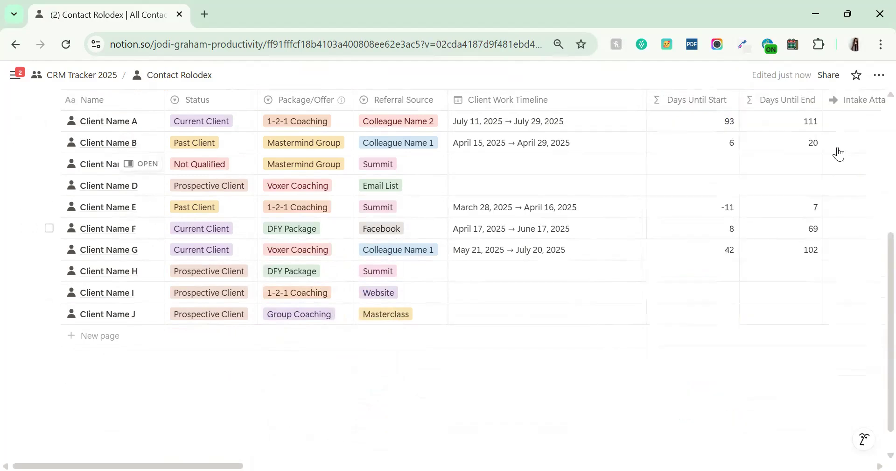
# View the description tooltip of the Package/Offer column and look over the database page.
pyautogui.scroll(4, 549, 214)
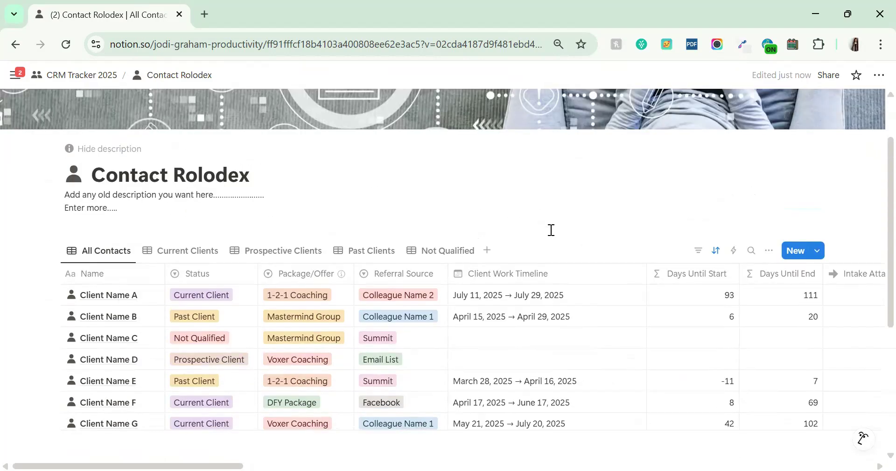
pyautogui.moveTo(340, 279)
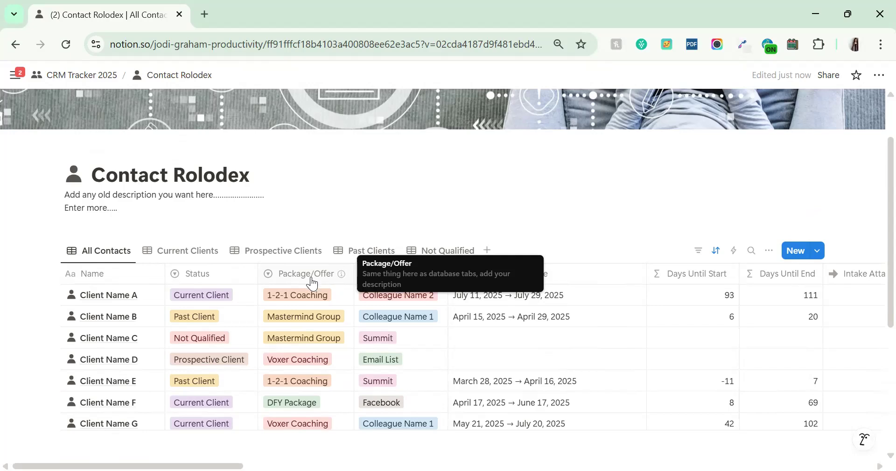
pyautogui.scroll(3, 400, 192)
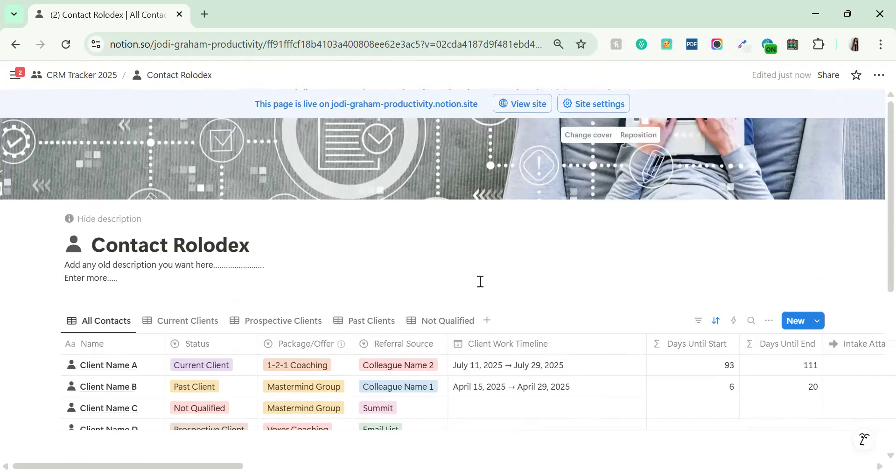
pyautogui.scroll(-2, 491, 276)
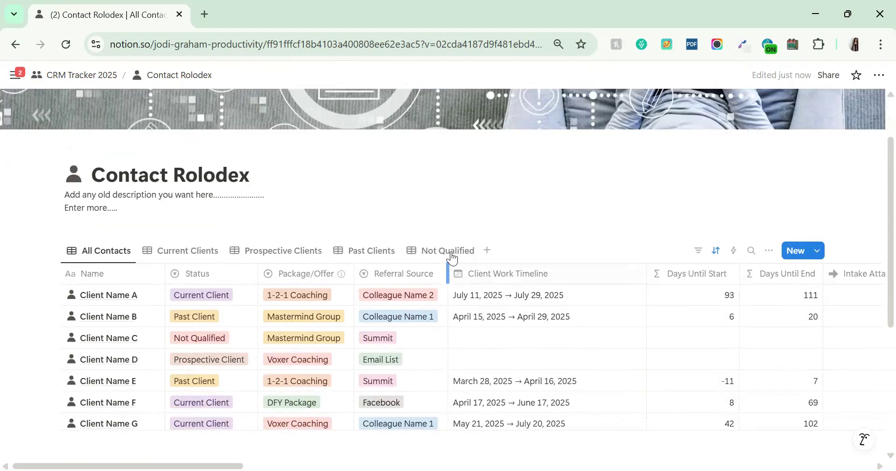